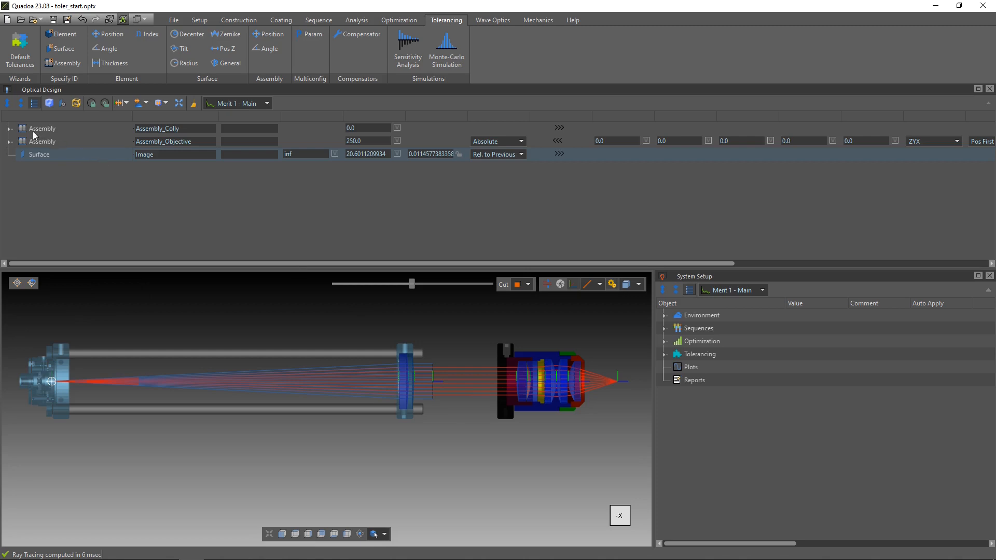
Inspect the contents of Assembly_Colly, and try Rot X values of 90 and 45 on Assembly_Objective before resetting it to 0
{"action": "left_click", "coordinate": [9, 128]}
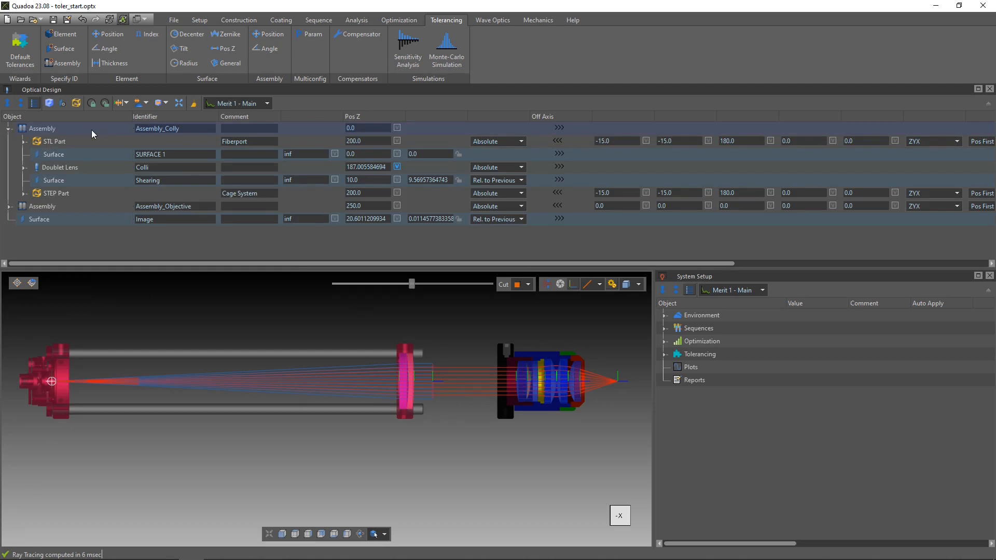
{"action": "left_click", "coordinate": [62, 205]}
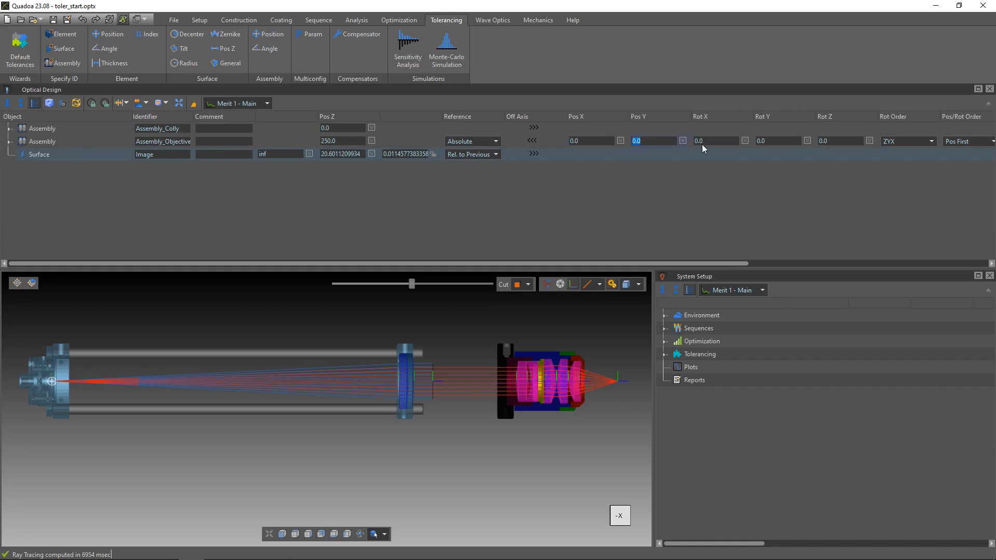
{"action": "double_click", "coordinate": [714, 142]}
{"action": "type", "text": "90"}
{"action": "key", "text": "Return"}
{"action": "type", "text": "45"}
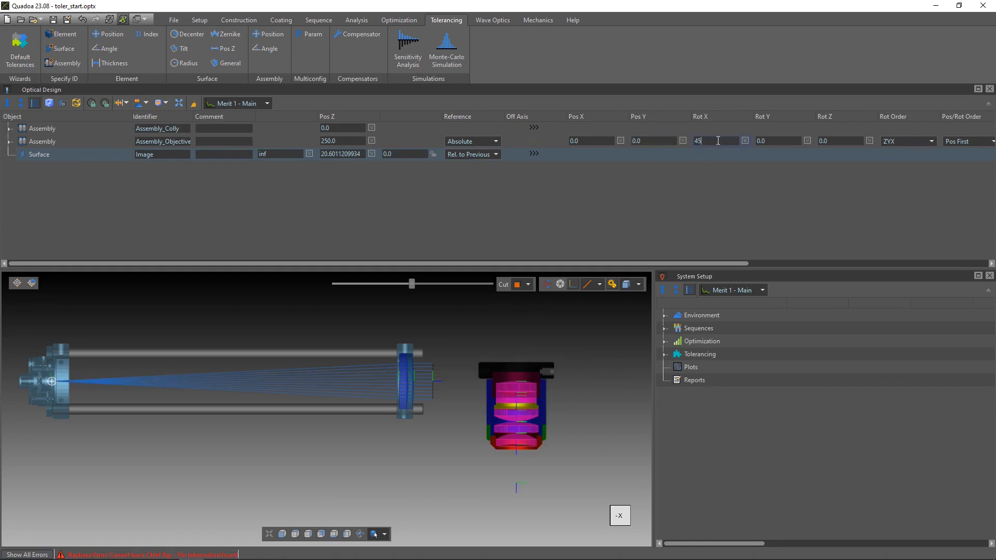
{"action": "key", "text": "Return"}
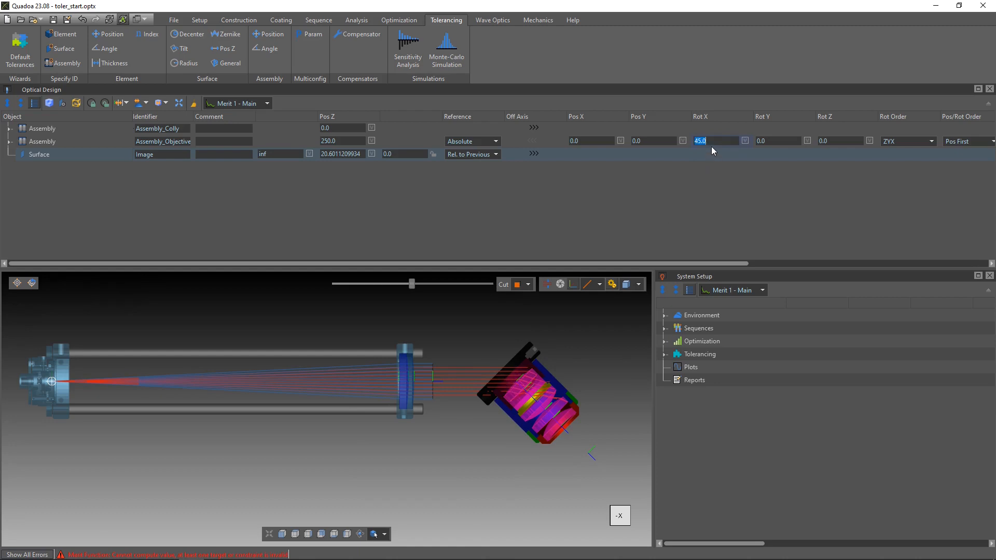
{"action": "key", "text": "Return"}
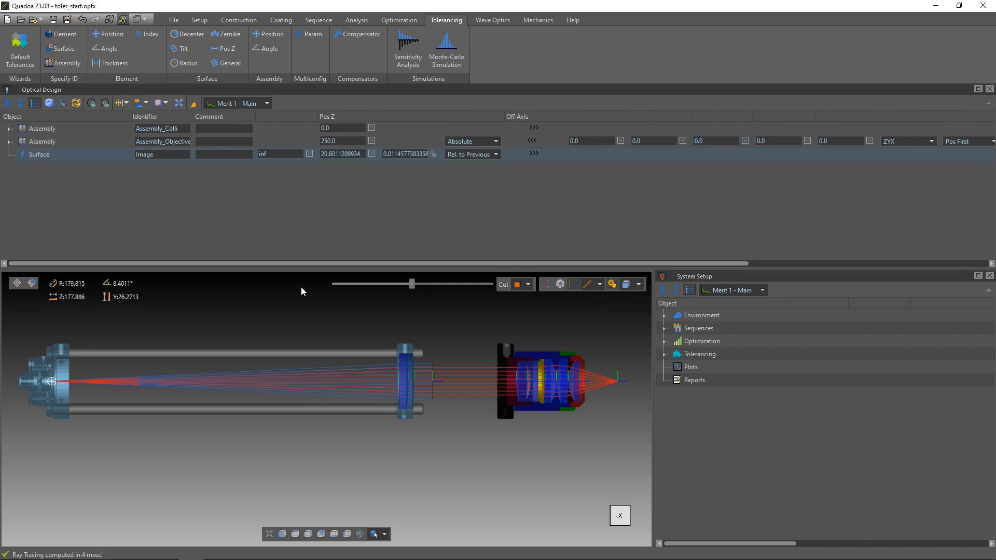
Review the default tolerance settings for elements, surfaces and assemblies, closing them without applying anything
{"action": "left_click", "coordinate": [20, 49]}
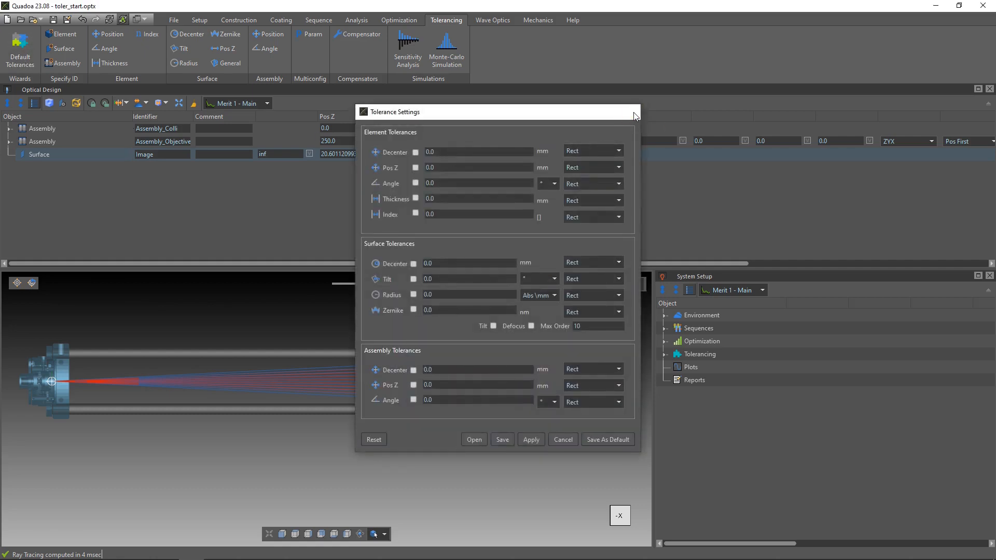
{"action": "left_click", "coordinate": [633, 112]}
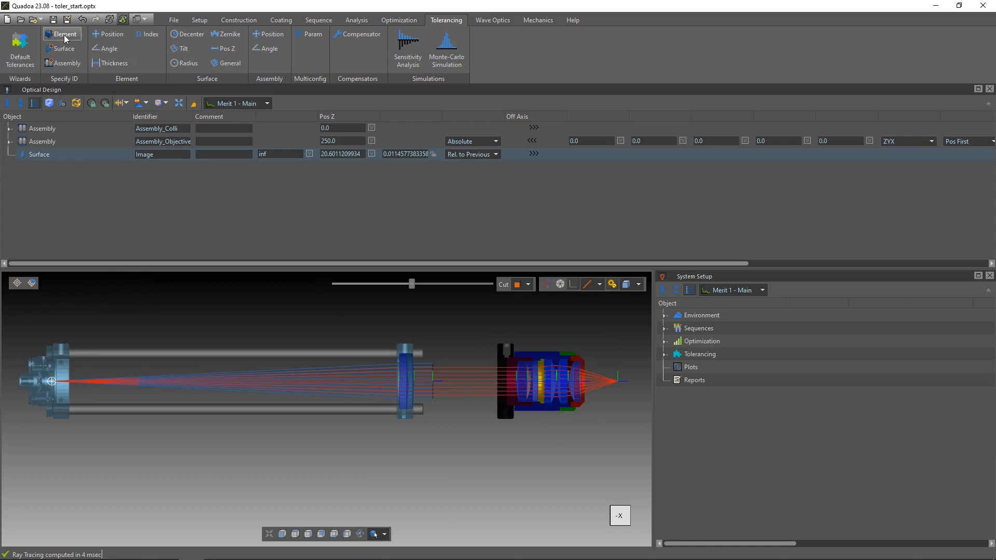
Add an element tolerance in the system setup and assign it to the Colli doublet lens
{"action": "left_click", "coordinate": [668, 354]}
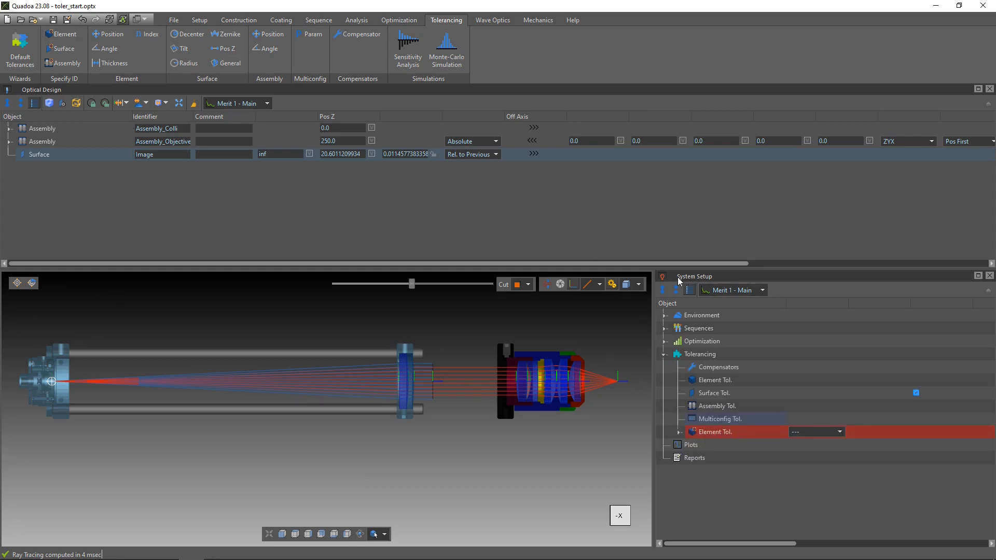
{"action": "left_click", "coordinate": [825, 432]}
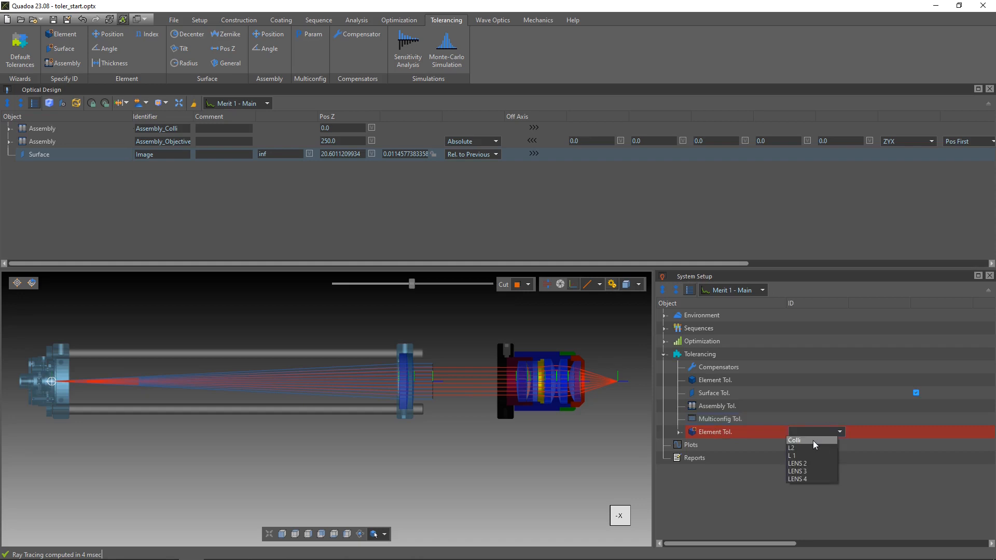
{"action": "left_click", "coordinate": [813, 440]}
{"action": "left_click", "coordinate": [10, 128]}
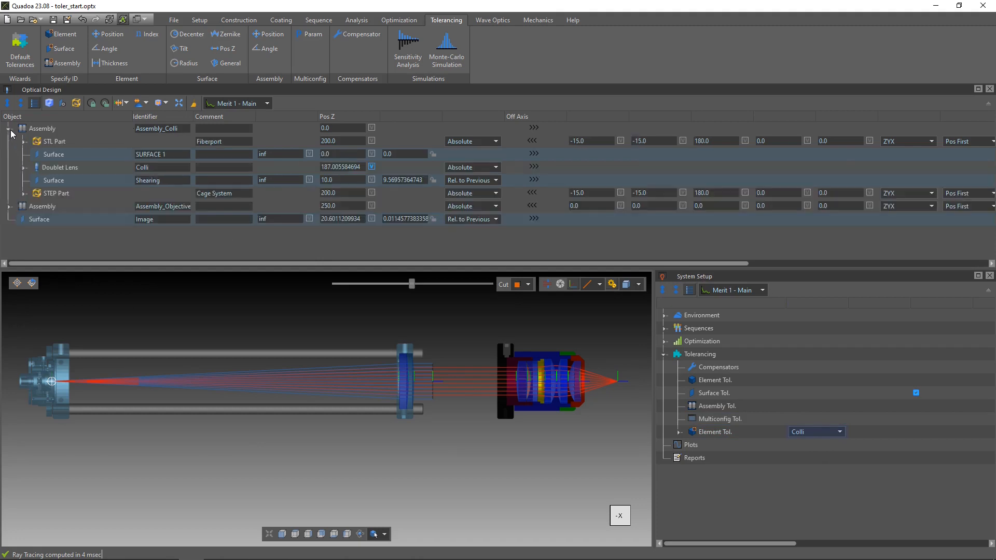
{"action": "left_click", "coordinate": [84, 168]}
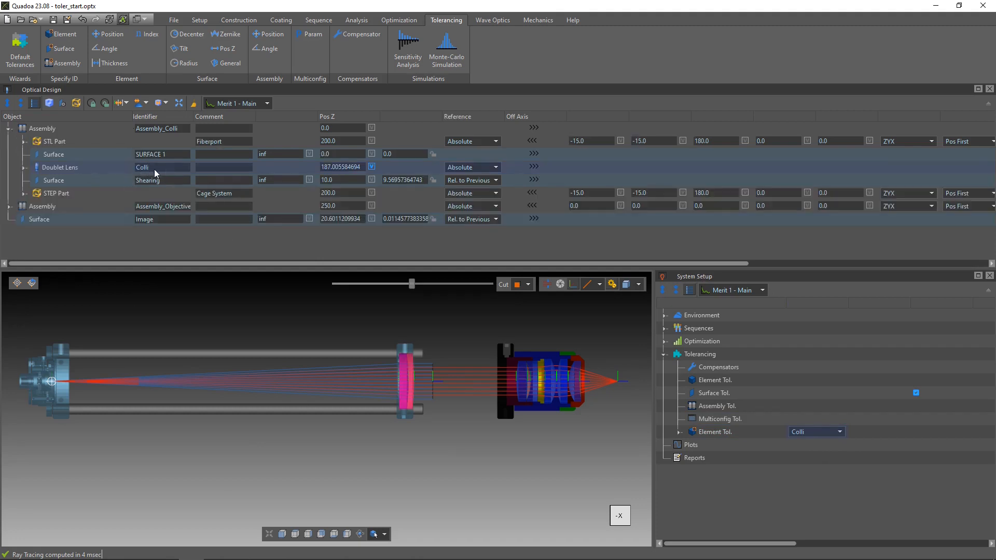
Delete the Thickness and Index entries from the Colli element tolerance
{"action": "double_click", "coordinate": [745, 431]}
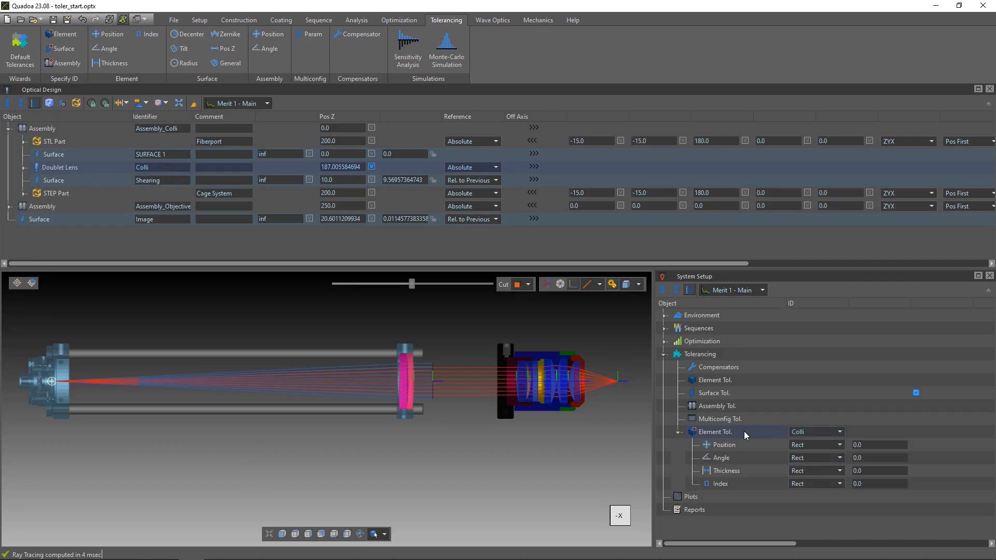
{"action": "left_click", "coordinate": [734, 444]}
{"action": "right_click", "coordinate": [739, 469]}
{"action": "left_click", "coordinate": [759, 476]}
{"action": "right_click", "coordinate": [738, 471]}
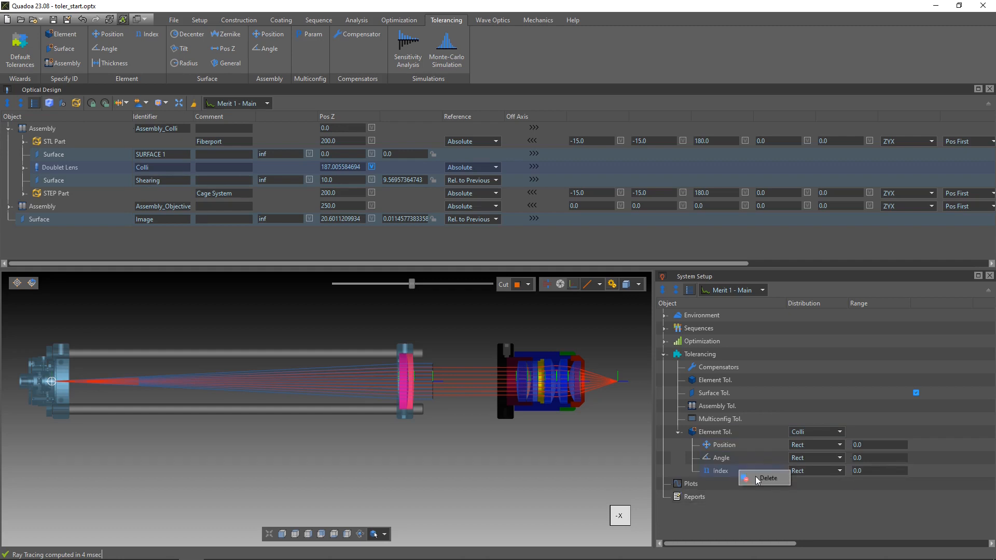
{"action": "left_click", "coordinate": [762, 477]}
Set the Position and Angle ranges of the Colli element tolerance to 0.1 each
{"action": "left_click", "coordinate": [881, 444]}
{"action": "type", "text": "0."}
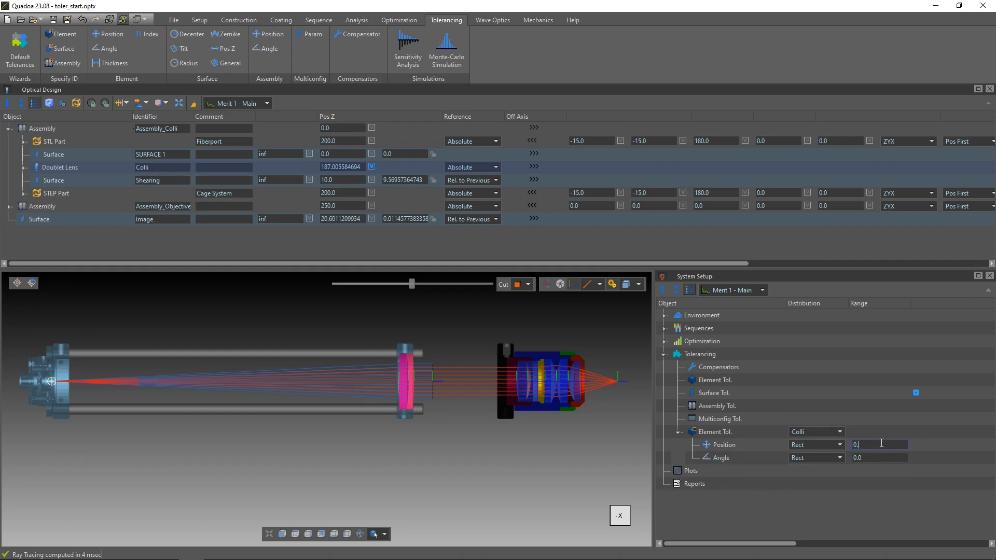
{"action": "type", "text": "10.1"}
Add an assembly tolerance and assign it to Assembly_Objective
{"action": "left_click", "coordinate": [63, 63]}
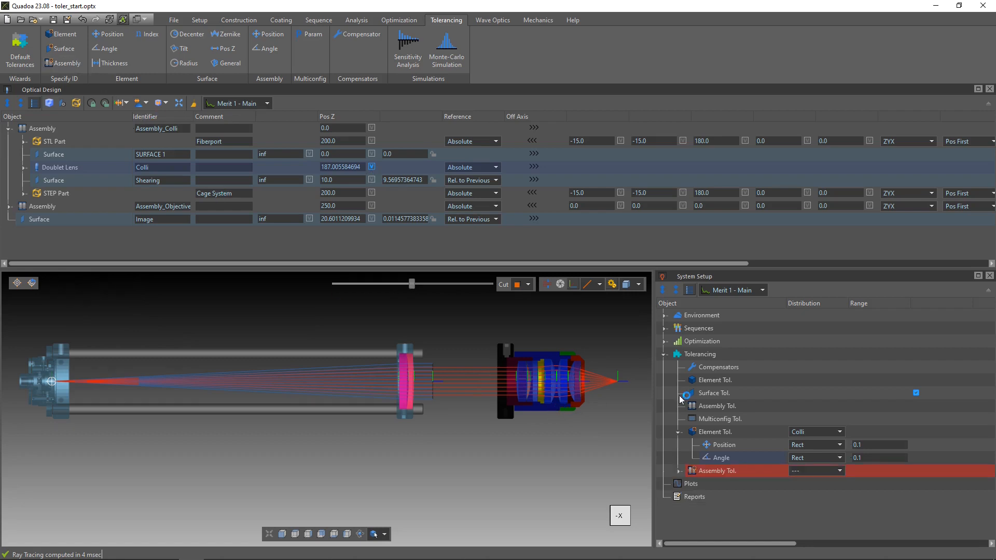
{"action": "left_click", "coordinate": [832, 471]}
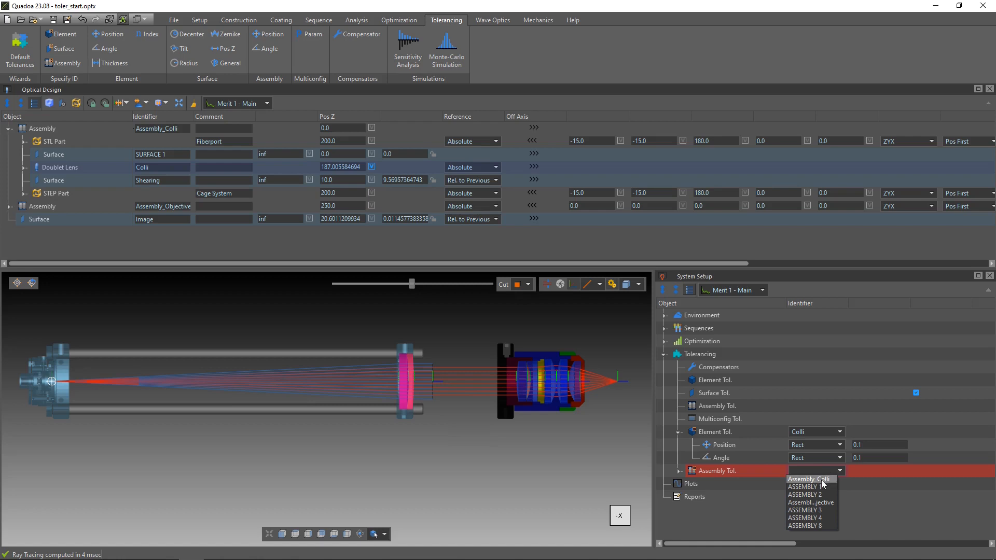
{"action": "left_click", "coordinate": [811, 503]}
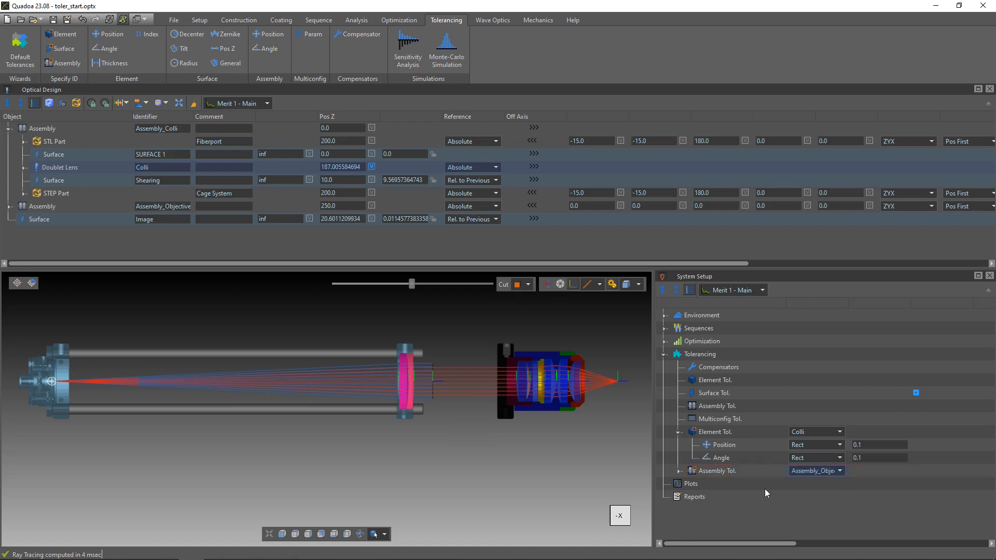
{"action": "left_click", "coordinate": [147, 206]}
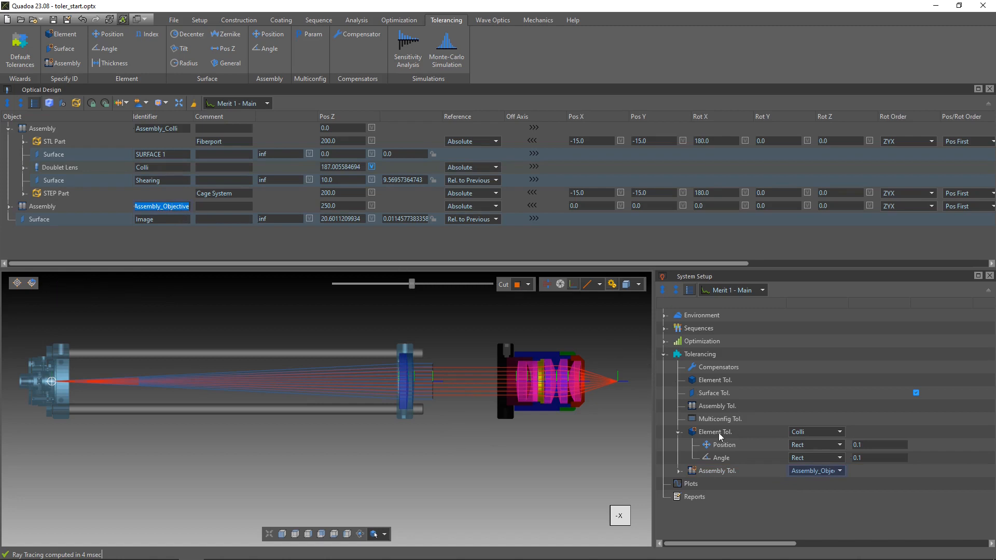
Set the Position and Angle ranges of the Assembly_Objective tolerance to 0.1 each
{"action": "left_click", "coordinate": [678, 470]}
{"action": "left_click", "coordinate": [677, 471]}
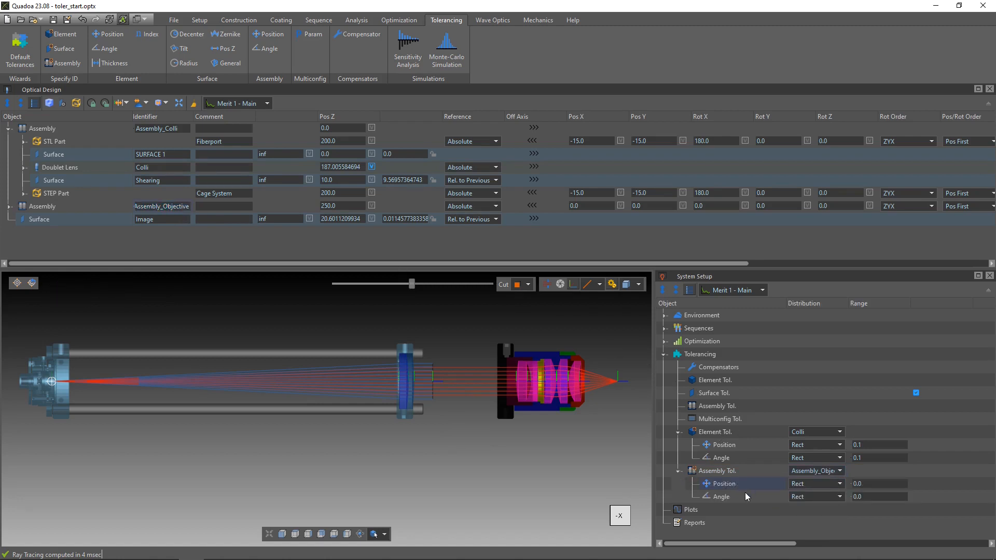
{"action": "left_click", "coordinate": [881, 484]}
{"action": "key", "text": "BackSpace"}
{"action": "type", "text": "1"}
{"action": "left_click", "coordinate": [880, 497]}
{"action": "key", "text": "BackSpace"}
{"action": "type", "text": "1"}
{"action": "left_click", "coordinate": [878, 468]}
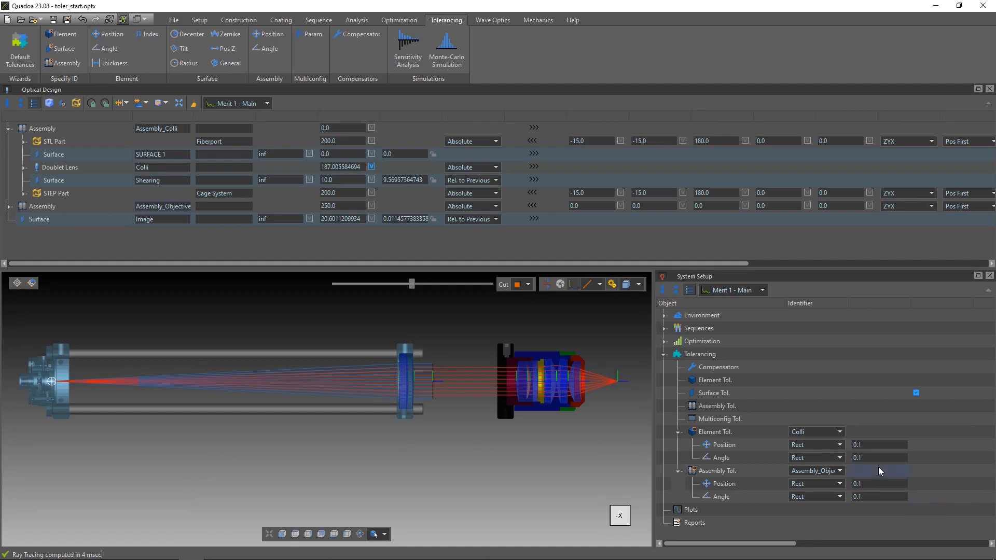
Add a compensator to the tolerancing setup
{"action": "right_click", "coordinate": [728, 369]}
{"action": "left_click", "coordinate": [751, 370]}
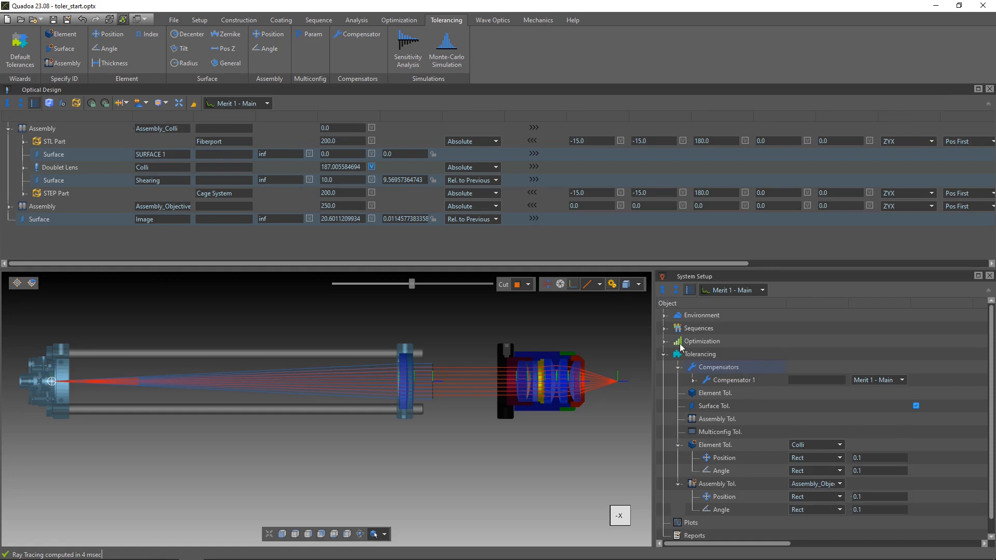
Examine the Defocus Colli merit function's ray trace goals and the Colli user sequence it relies on
{"action": "left_click", "coordinate": [664, 340]}
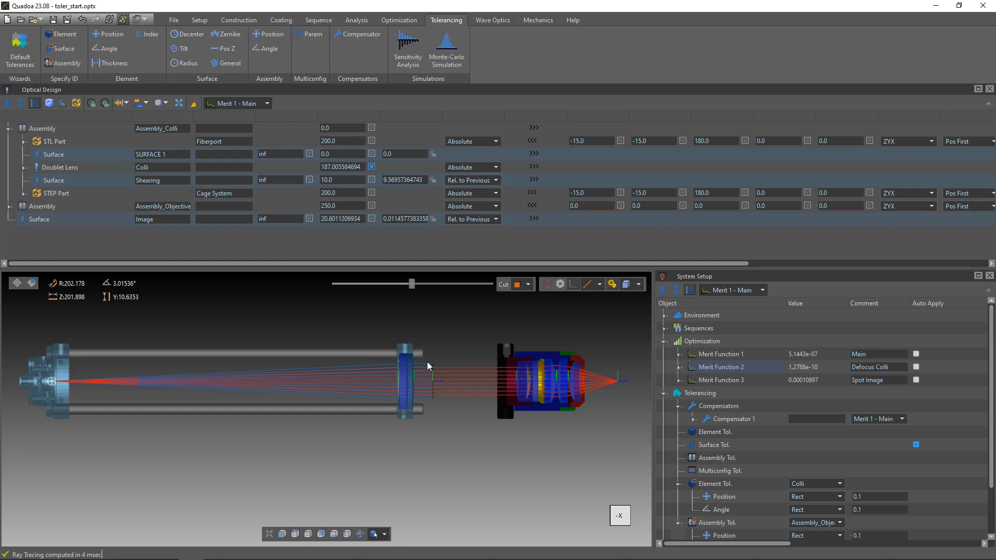
{"action": "left_click", "coordinate": [679, 367]}
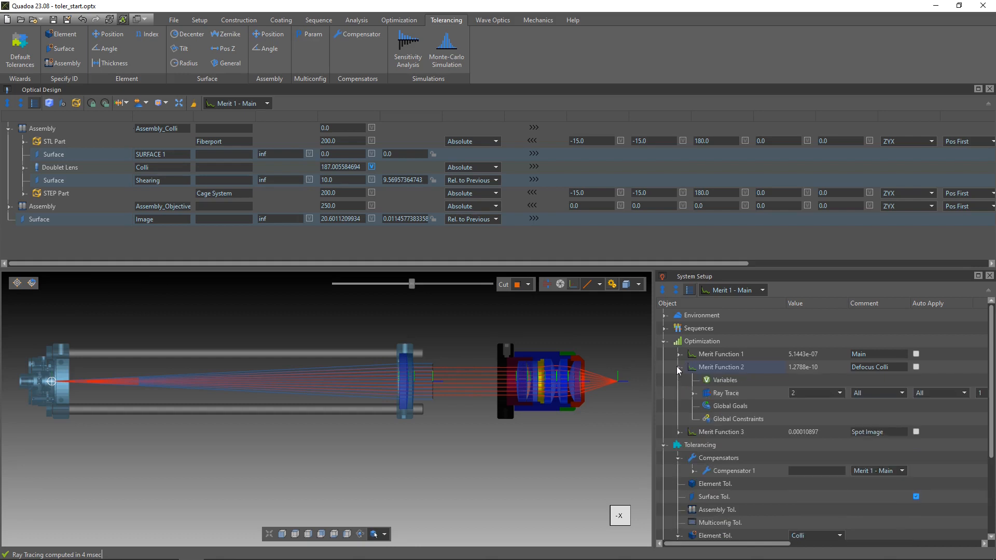
{"action": "left_click", "coordinate": [692, 393]}
{"action": "left_click", "coordinate": [708, 419]}
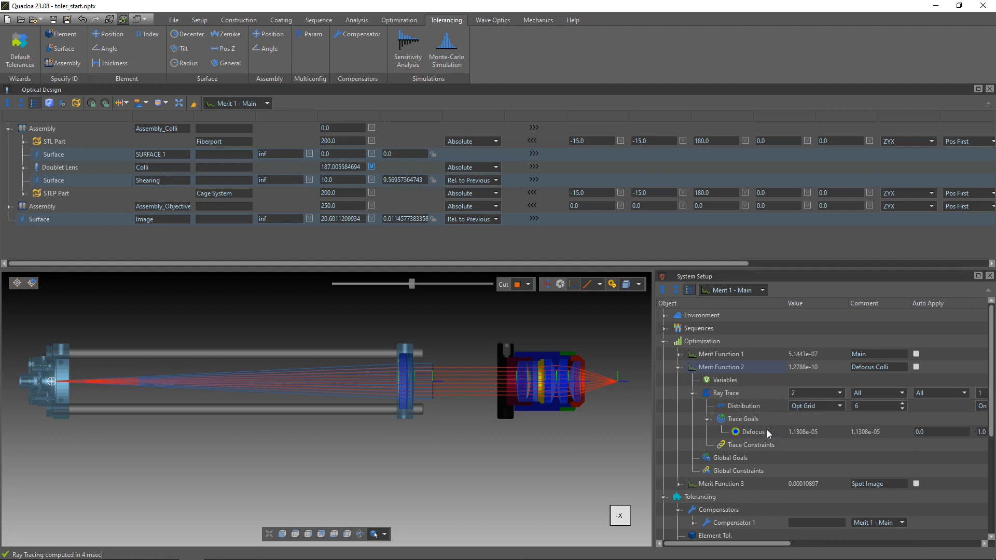
{"action": "left_click", "coordinate": [663, 328]}
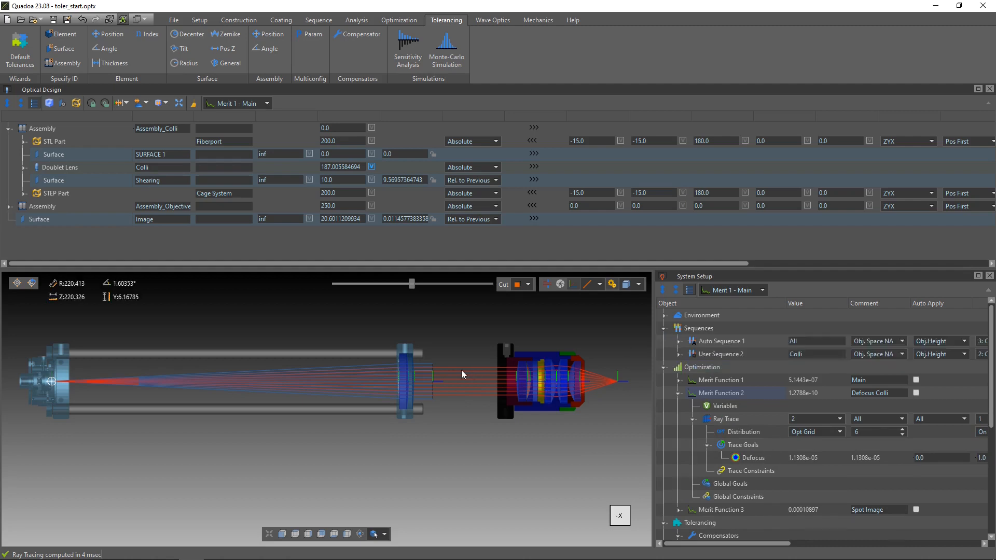
{"action": "left_click", "coordinate": [732, 357]}
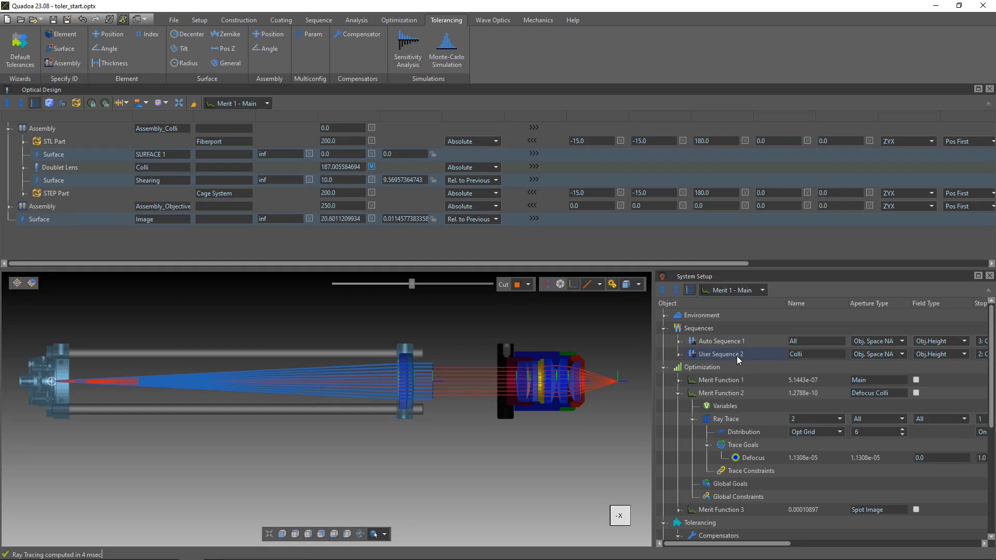
{"action": "left_click", "coordinate": [678, 393]}
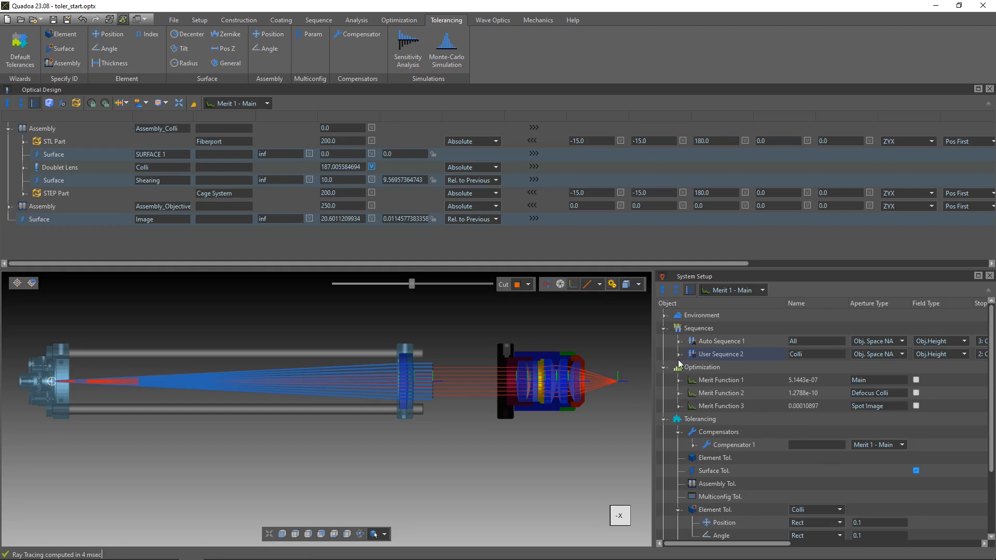
{"action": "left_click", "coordinate": [664, 328]}
Set the merit test of Compensator 1 to Merit 2, Defocus Colli
{"action": "left_click", "coordinate": [744, 420]}
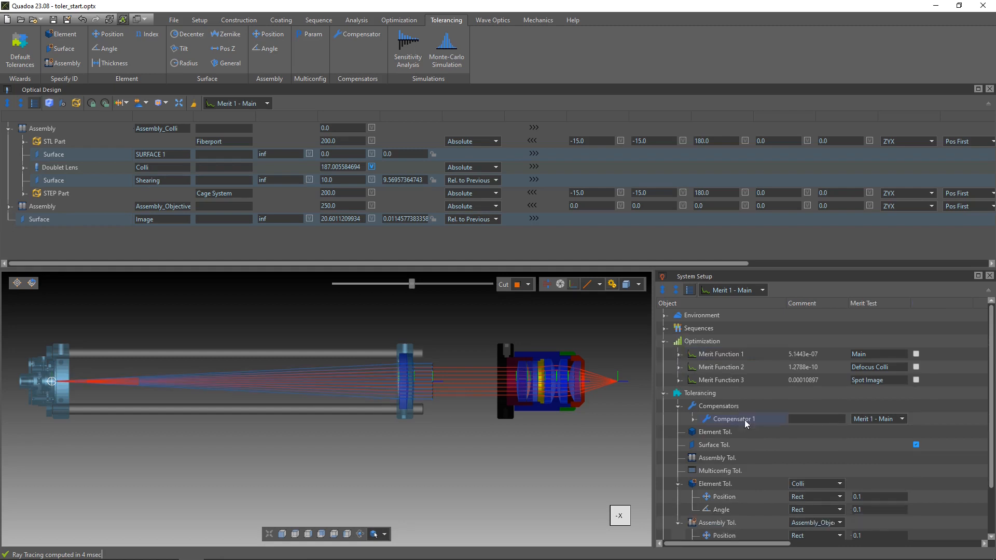
{"action": "left_click", "coordinate": [878, 419]}
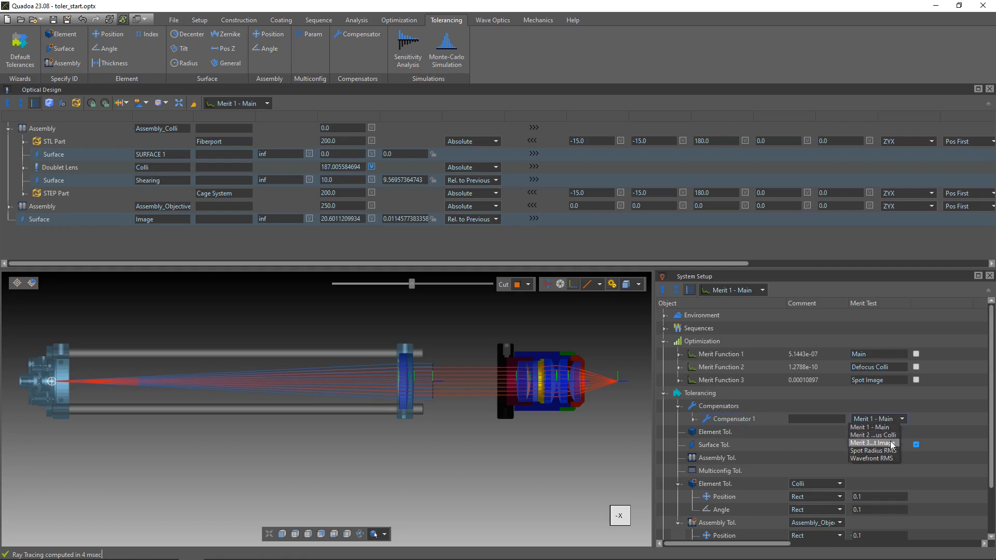
{"action": "left_click", "coordinate": [888, 435]}
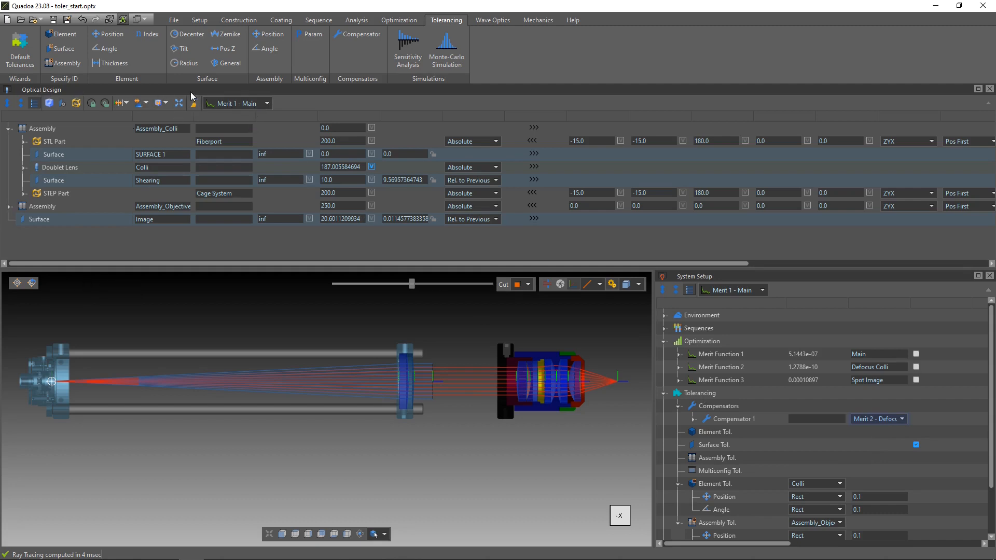
Switch the variable display to Compensator 1 and make the Colli doublet lens's Pos Z its variable
{"action": "left_click", "coordinate": [247, 103]}
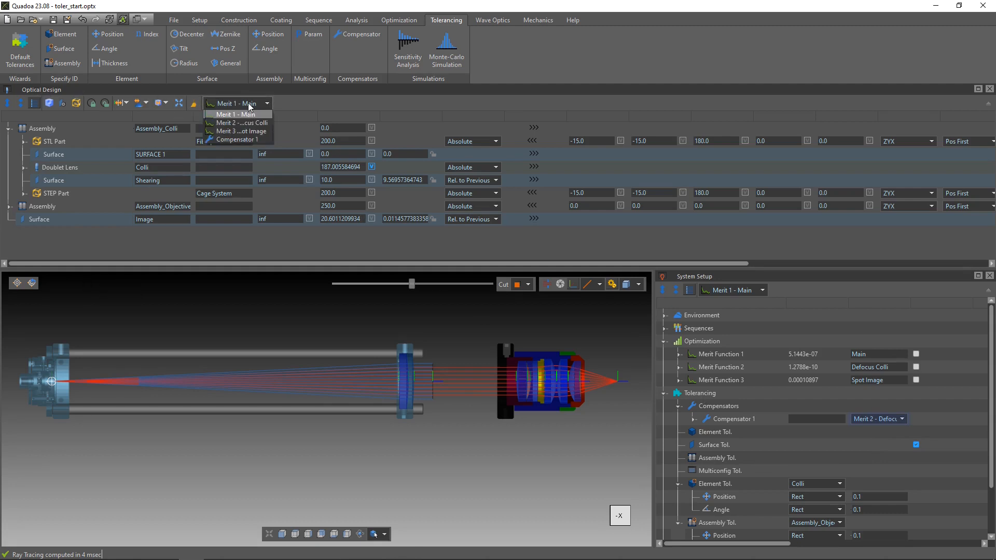
{"action": "left_click", "coordinate": [244, 140]}
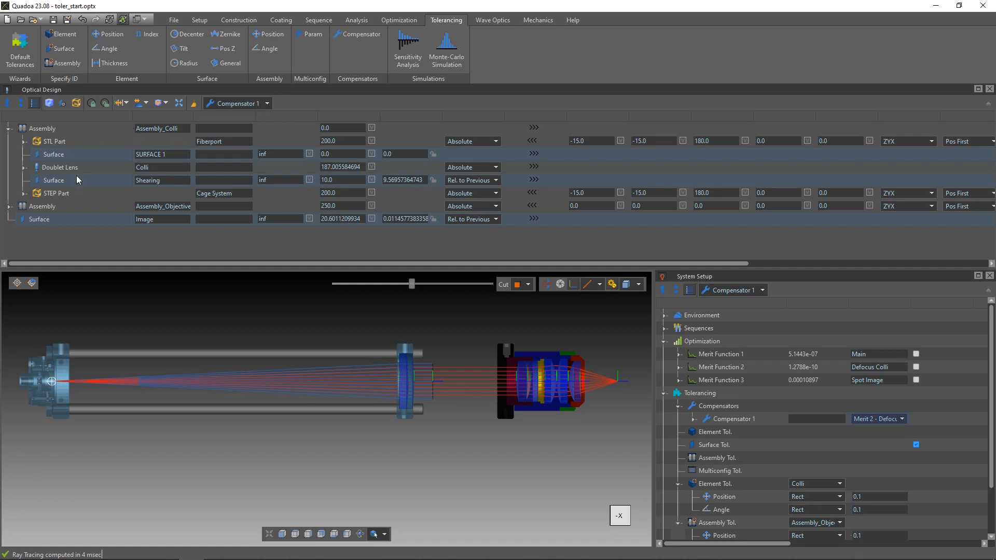
{"action": "left_click", "coordinate": [87, 167]}
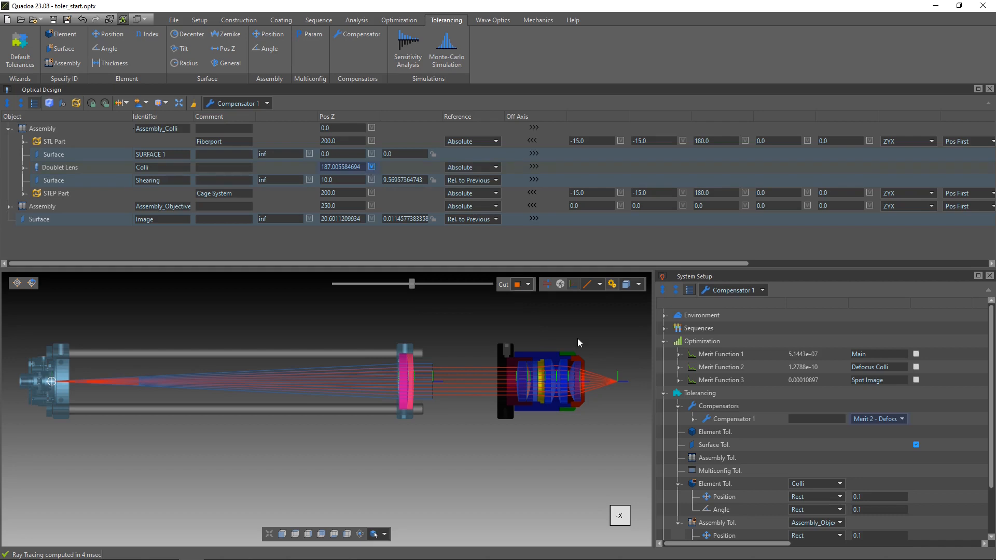
Add a second compensator to the tolerancing setup
{"action": "right_click", "coordinate": [725, 403]}
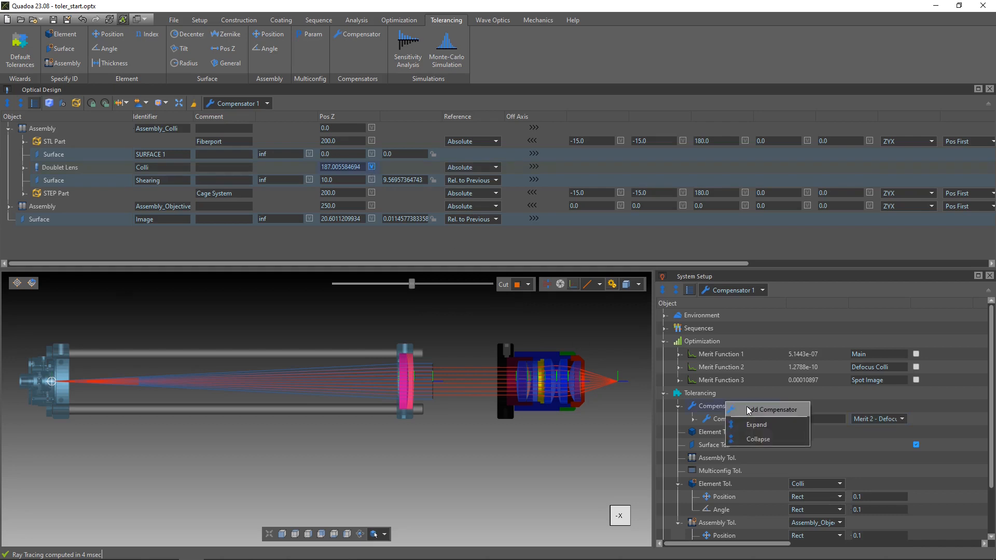
{"action": "left_click", "coordinate": [745, 409]}
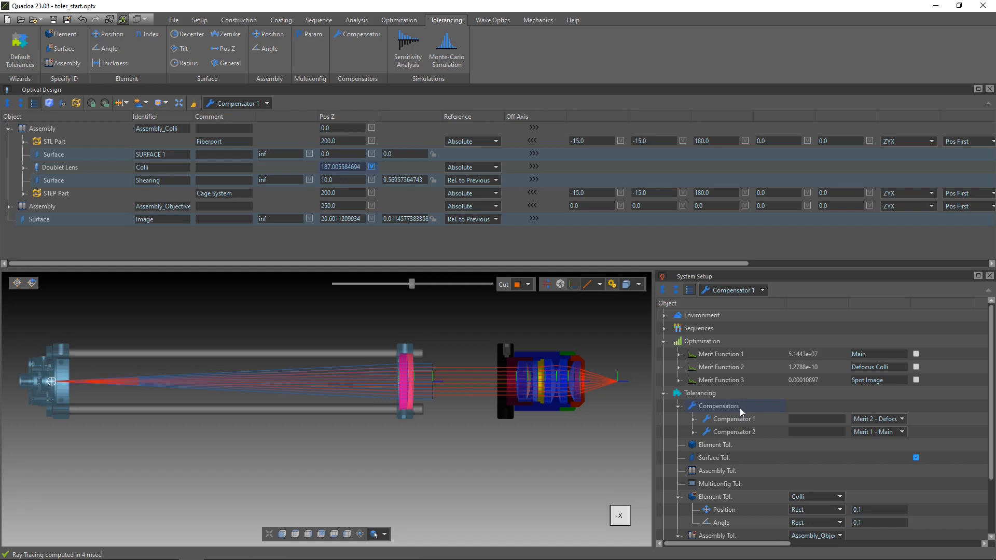
Set the merit test of Compensator 2 to Merit 3, Spot Image, and inspect that merit function's ray trace goals
{"action": "left_click", "coordinate": [752, 432]}
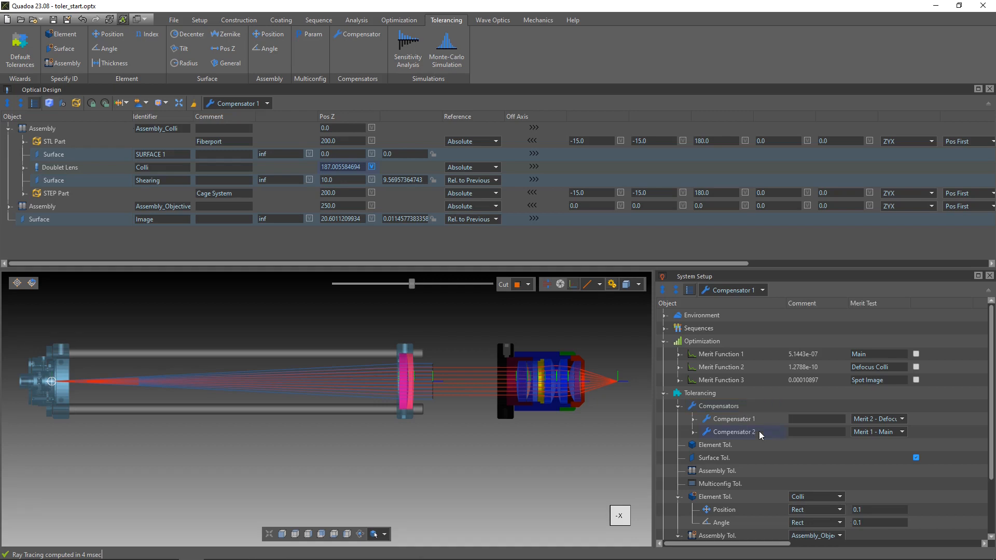
{"action": "left_click", "coordinate": [885, 433]}
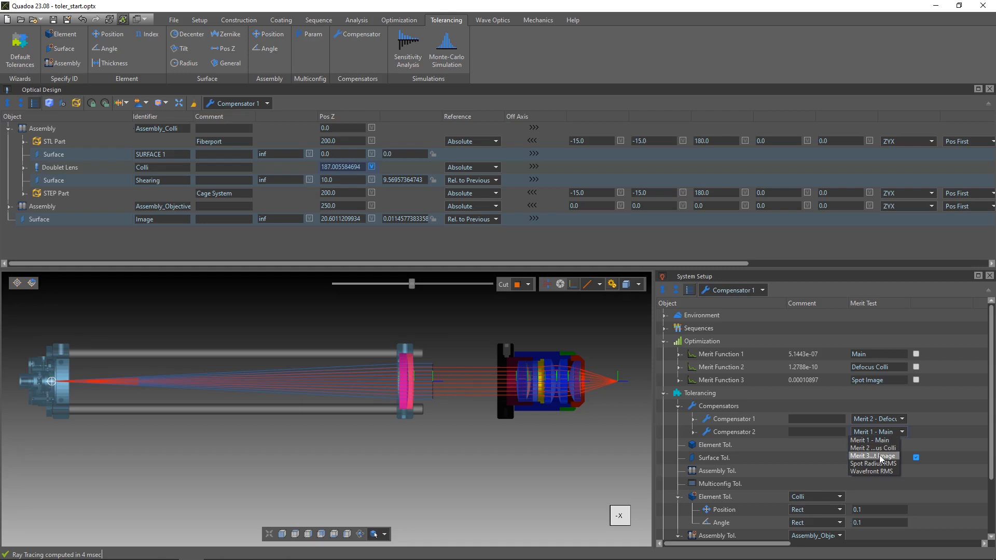
{"action": "left_click", "coordinate": [879, 455]}
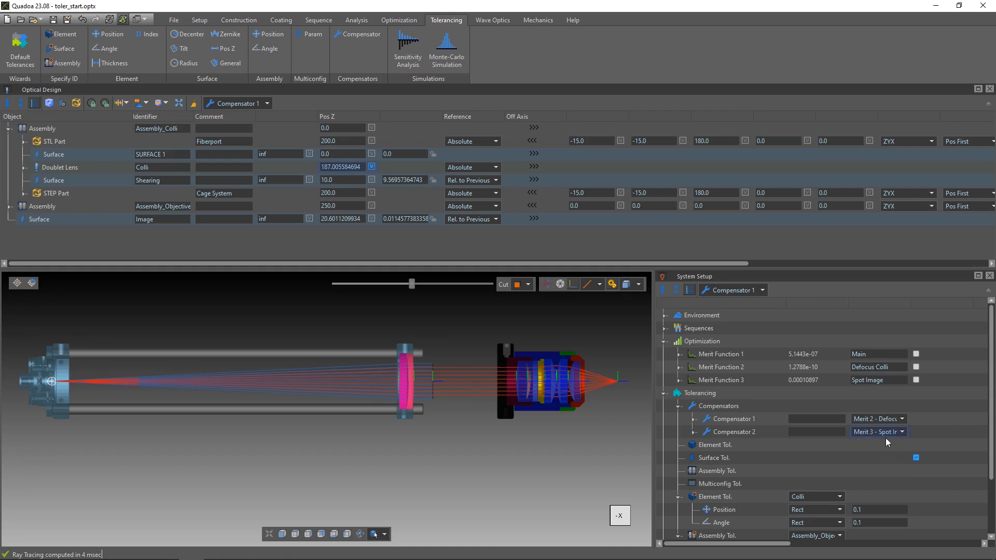
{"action": "left_click", "coordinate": [678, 380]}
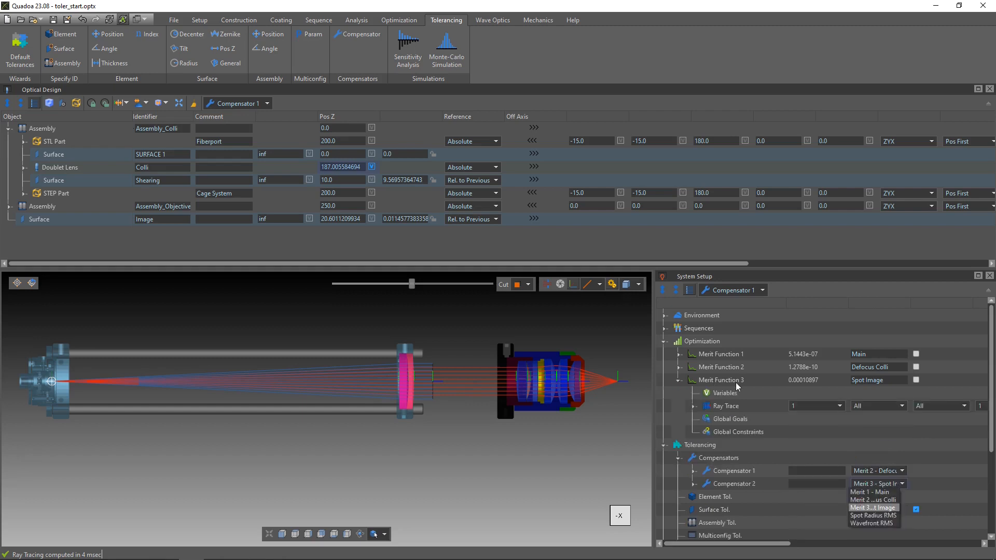
{"action": "left_click", "coordinate": [694, 407]}
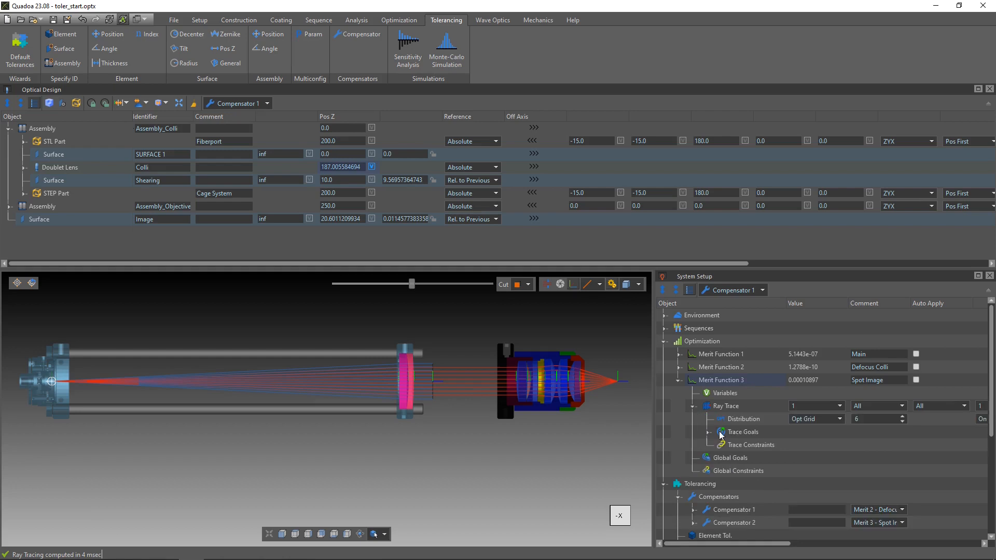
{"action": "left_click", "coordinate": [708, 432]}
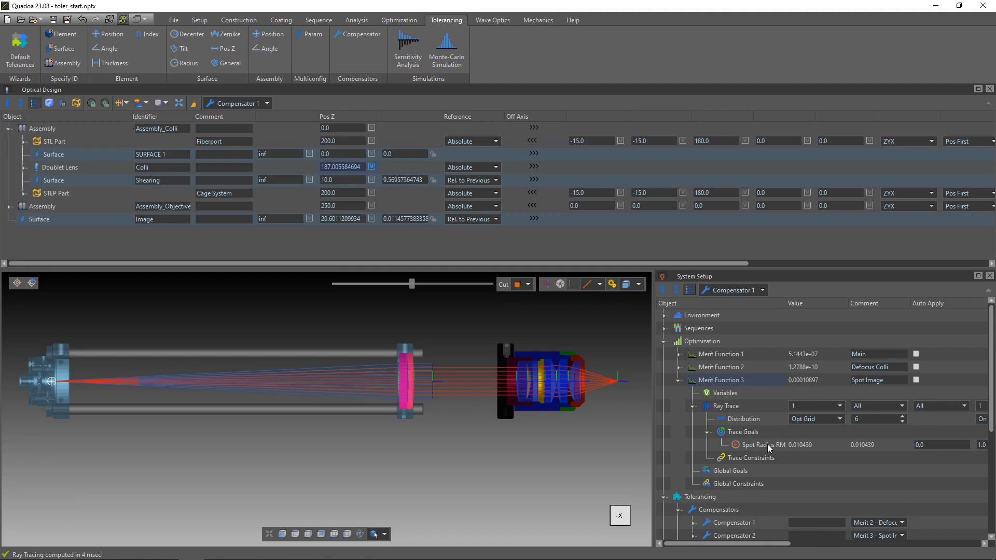
Switch the variable display to Compensator 2 and make the Image surface's Pos Z its variable
{"action": "left_click", "coordinate": [241, 103]}
{"action": "left_click", "coordinate": [234, 148]}
{"action": "left_click", "coordinate": [372, 219]}
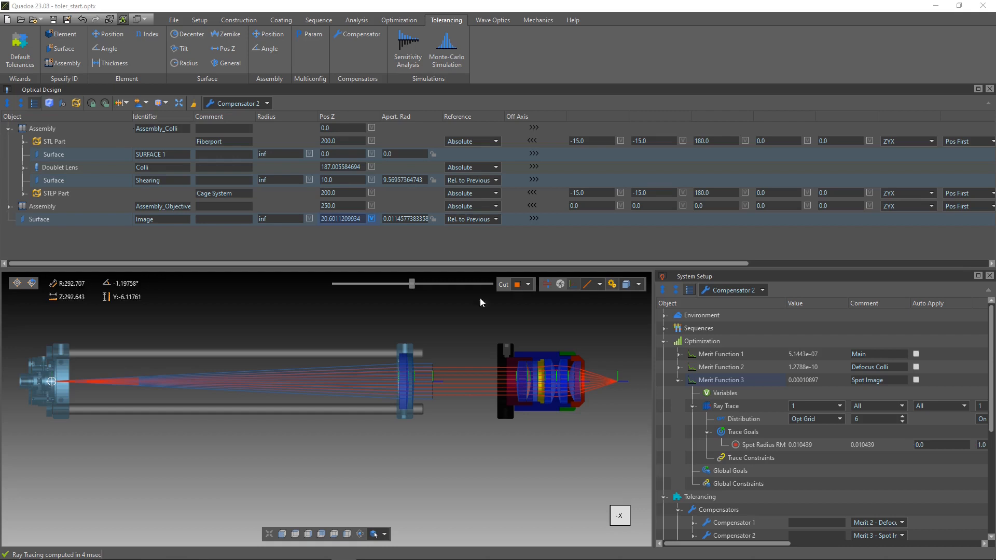
Run a sensitivity analysis with Merit 1 - Main as the performance criterion, review the report and close it
{"action": "left_click", "coordinate": [409, 61]}
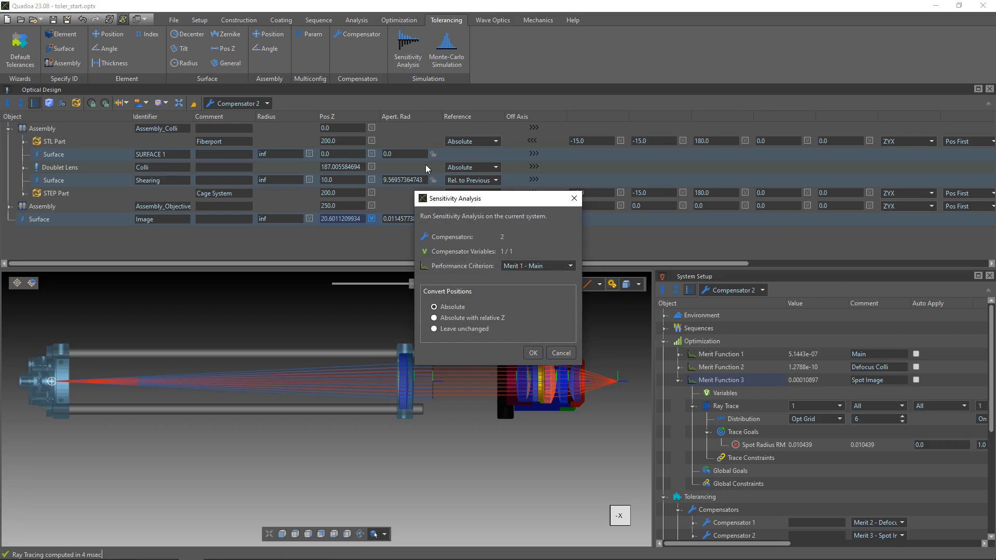
{"action": "left_click", "coordinate": [548, 269]}
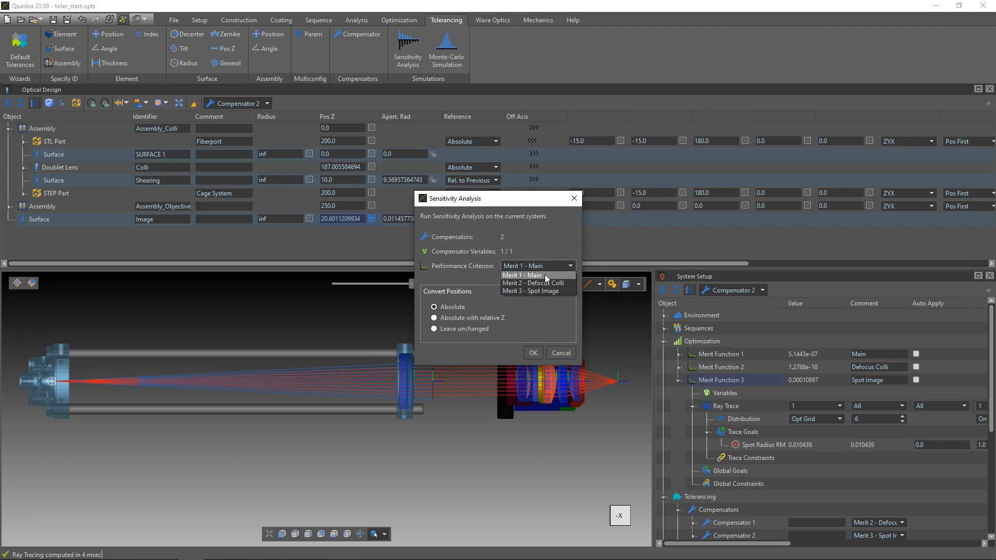
{"action": "left_click", "coordinate": [544, 275]}
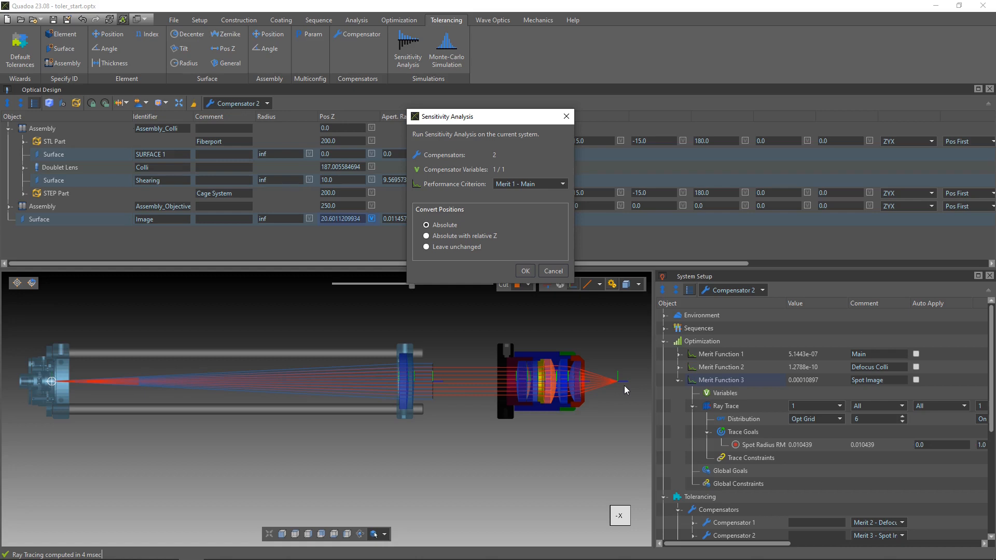
{"action": "left_click", "coordinate": [524, 271]}
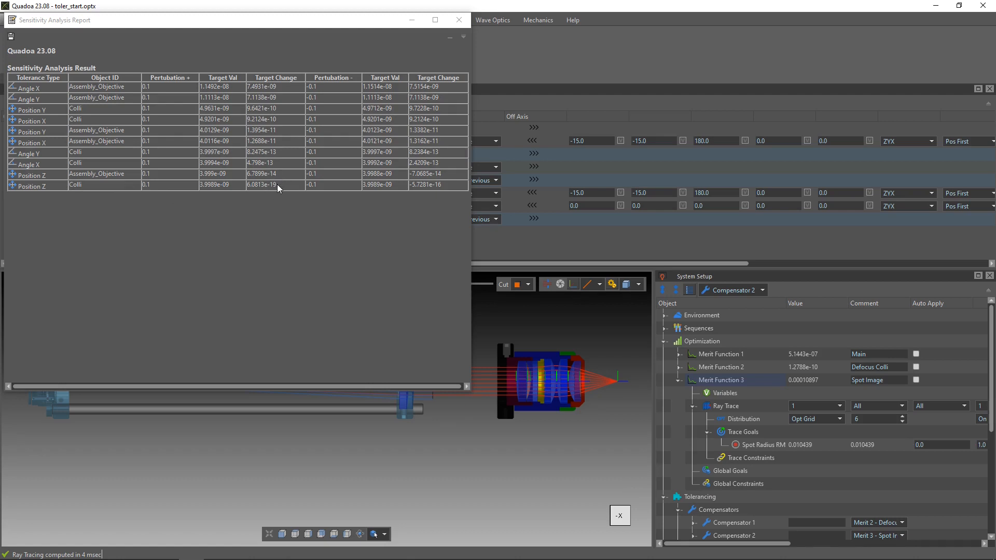
{"action": "left_click", "coordinate": [459, 20]}
Run a Monte Carlo simulation with an increased number of samples and Merit 1 - Main as criterion, and show the report's plot
{"action": "left_click", "coordinate": [446, 54]}
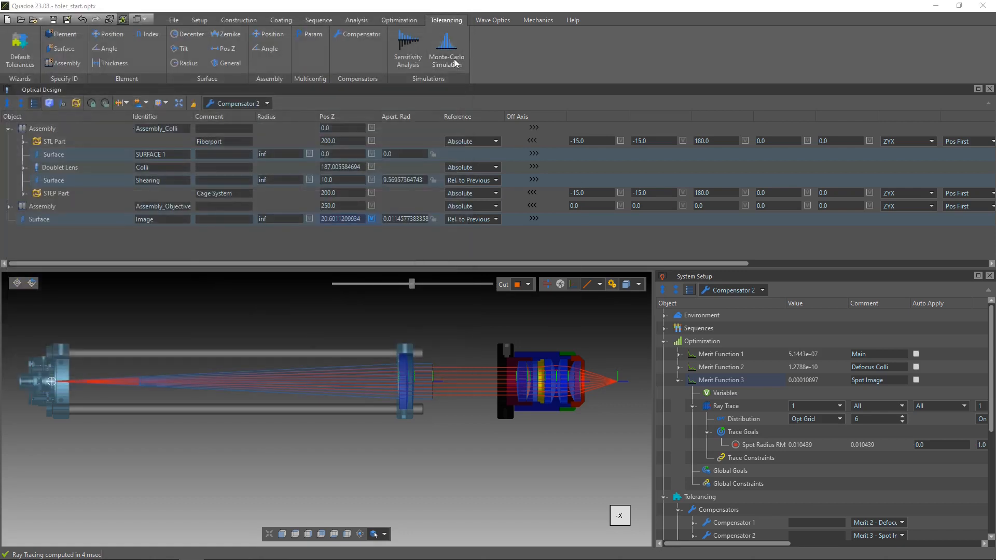
{"action": "left_click_drag", "start_coordinate": [497, 177], "coordinate": [469, 165]}
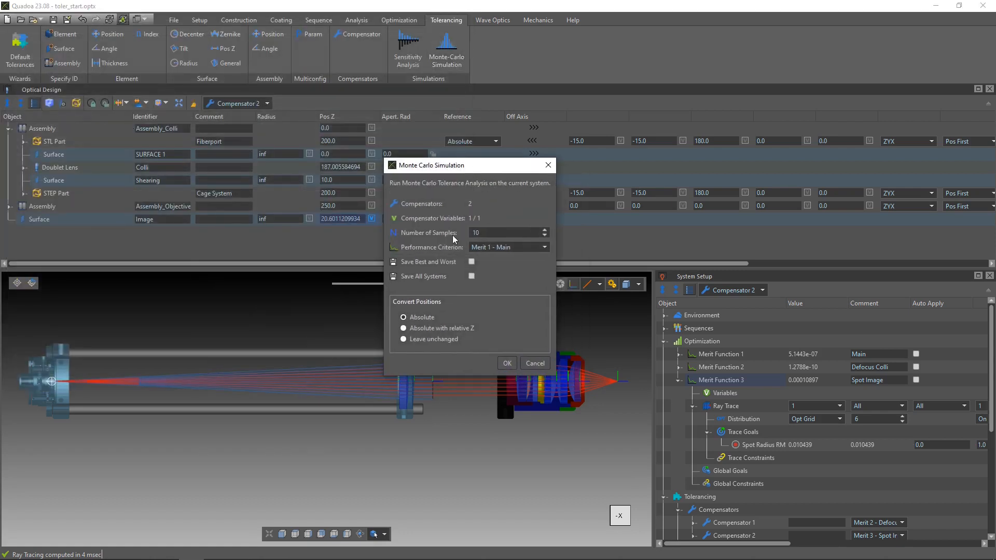
{"action": "left_click", "coordinate": [481, 233]}
{"action": "left_click", "coordinate": [506, 364]}
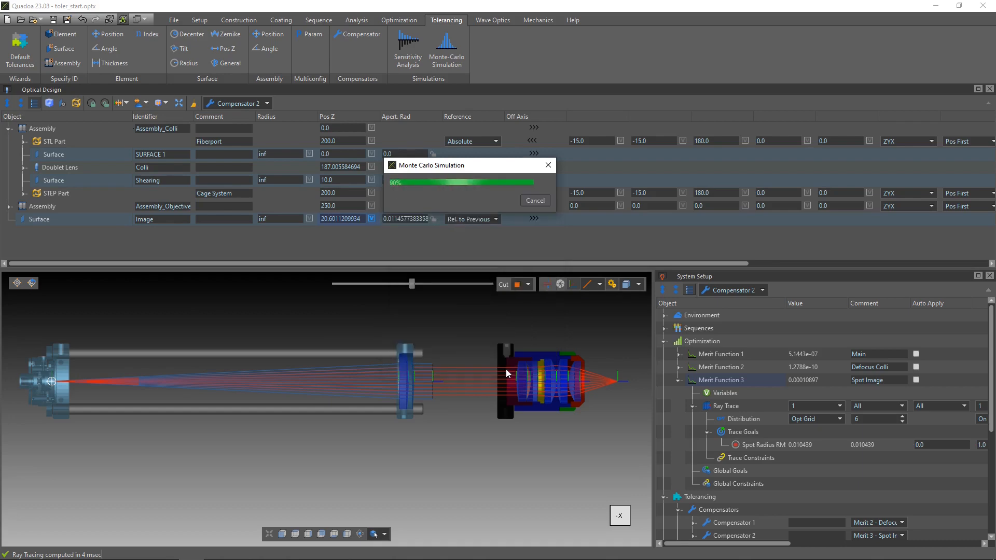
{"action": "left_click_drag", "start_coordinate": [262, 343], "coordinate": [525, 401]}
{"action": "left_click", "coordinate": [44, 53]}
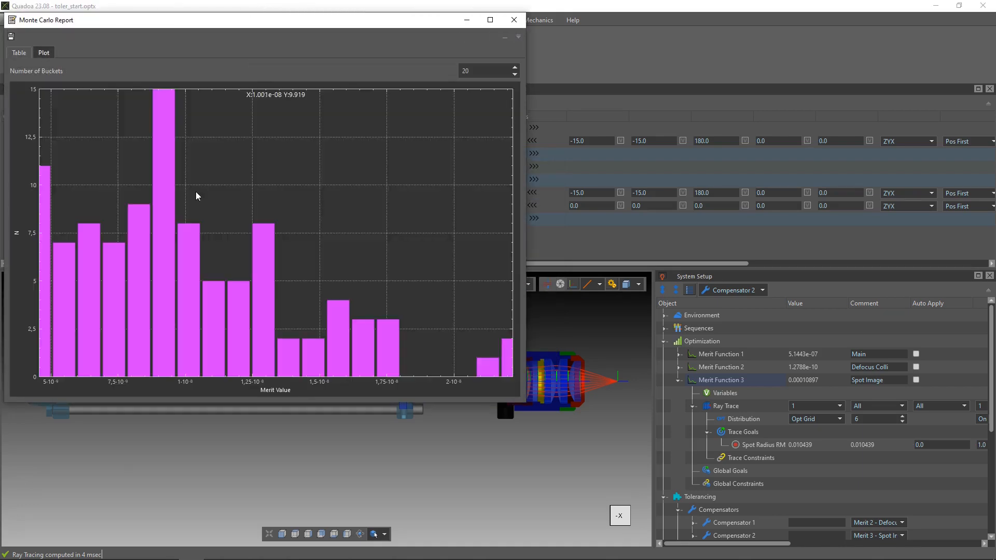